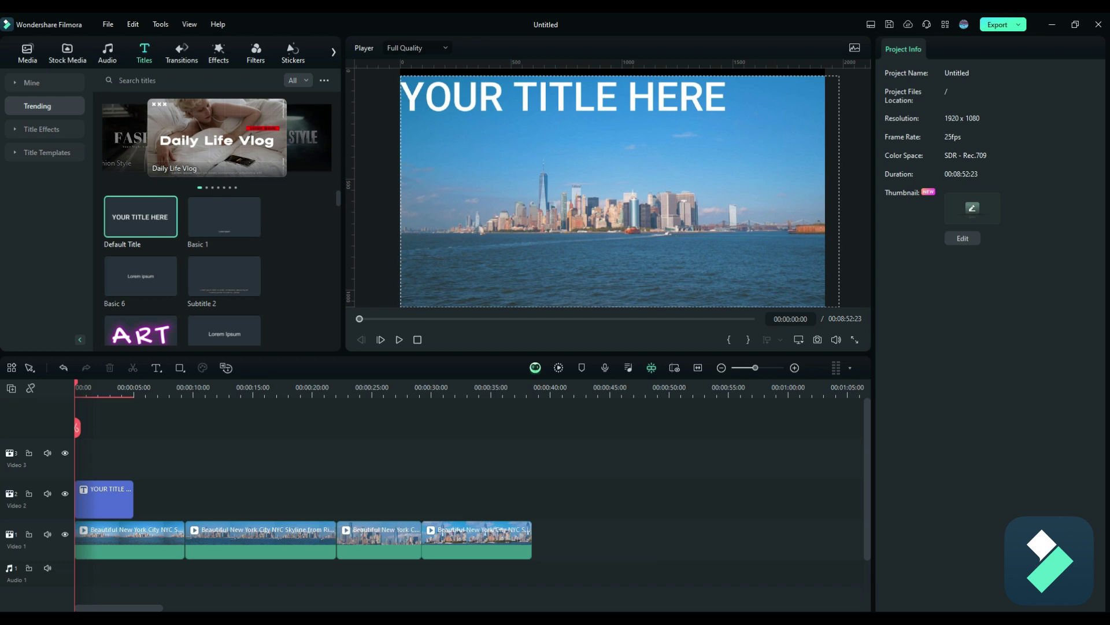
Step: Drag the YOUR TITLE HERE text from the top-left corner down toward the frame centre
{"action": "left_click", "coordinate": [560, 107]}
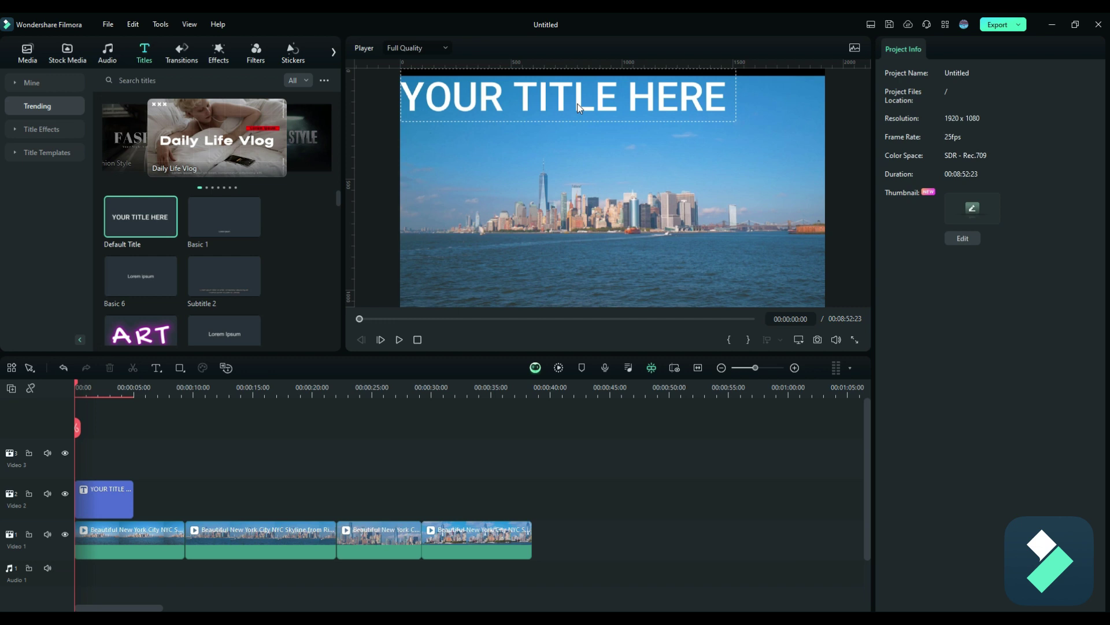
{"action": "left_click", "coordinate": [577, 103]}
{"action": "left_click_drag", "start_coordinate": [577, 103], "coordinate": [645, 244]}
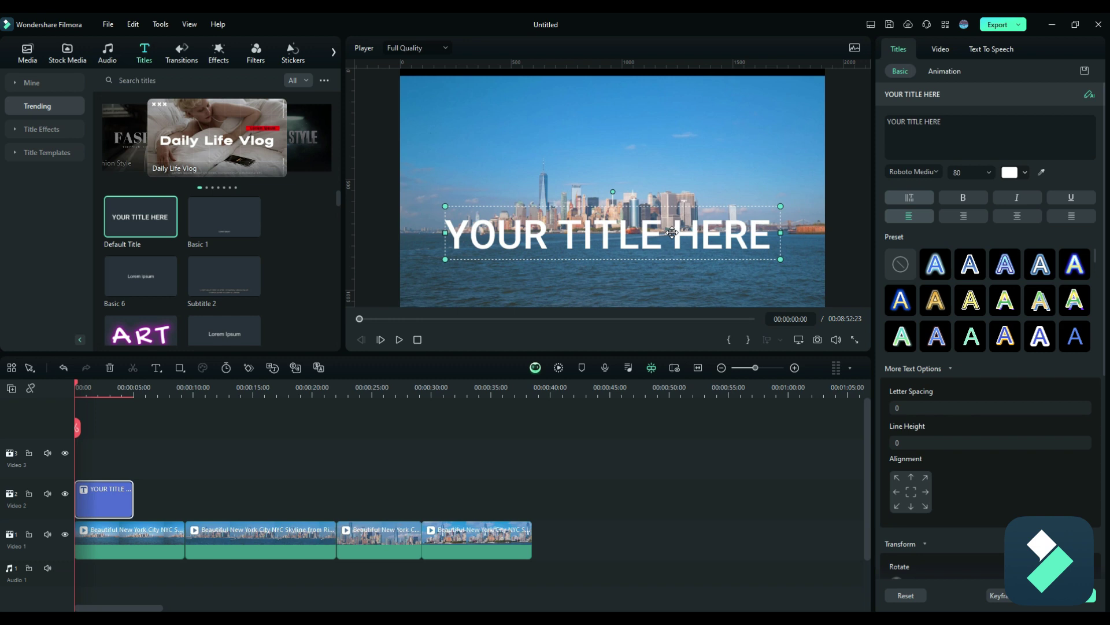
Step: Add a vertical guide at position 960 down the middle of the preview
{"action": "right_click", "coordinate": [637, 270]}
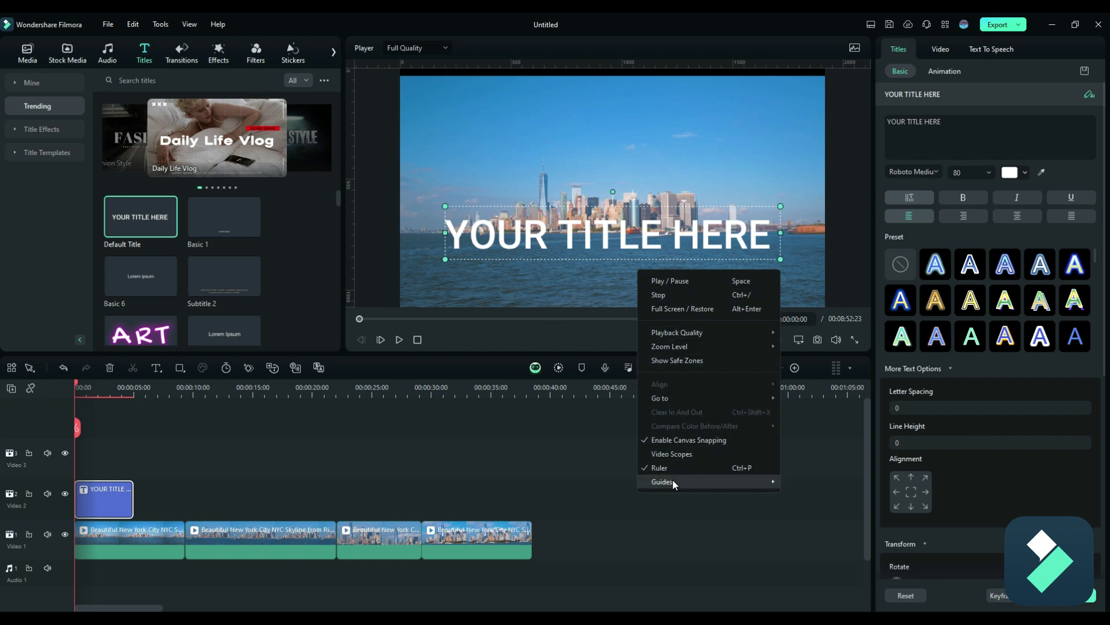
{"action": "mouse_move", "coordinate": [672, 480]}
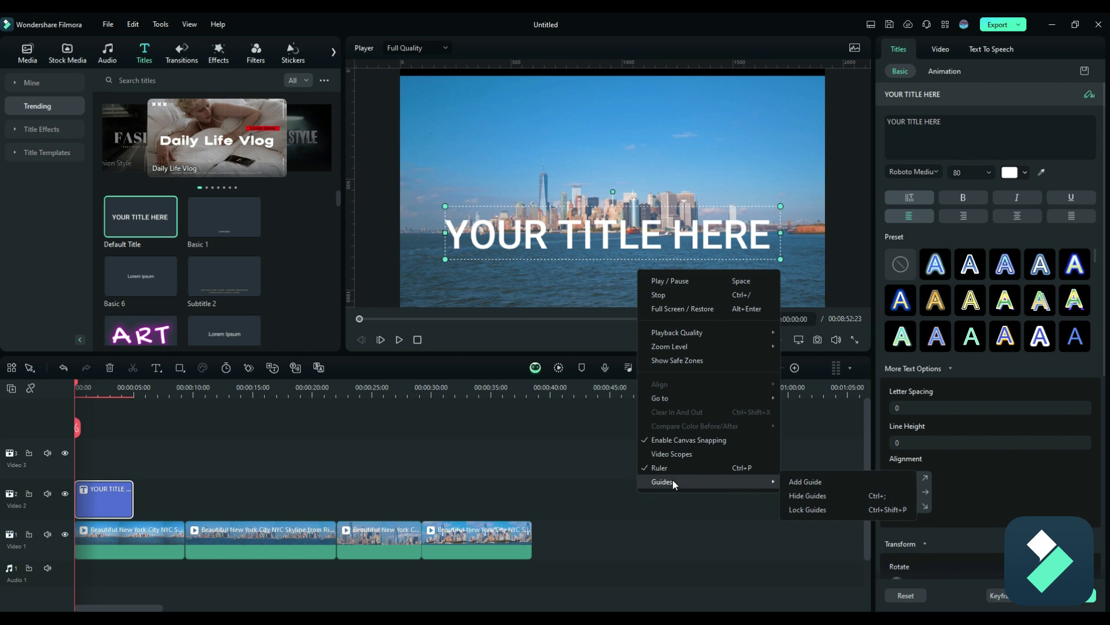
{"action": "left_click", "coordinate": [830, 482]}
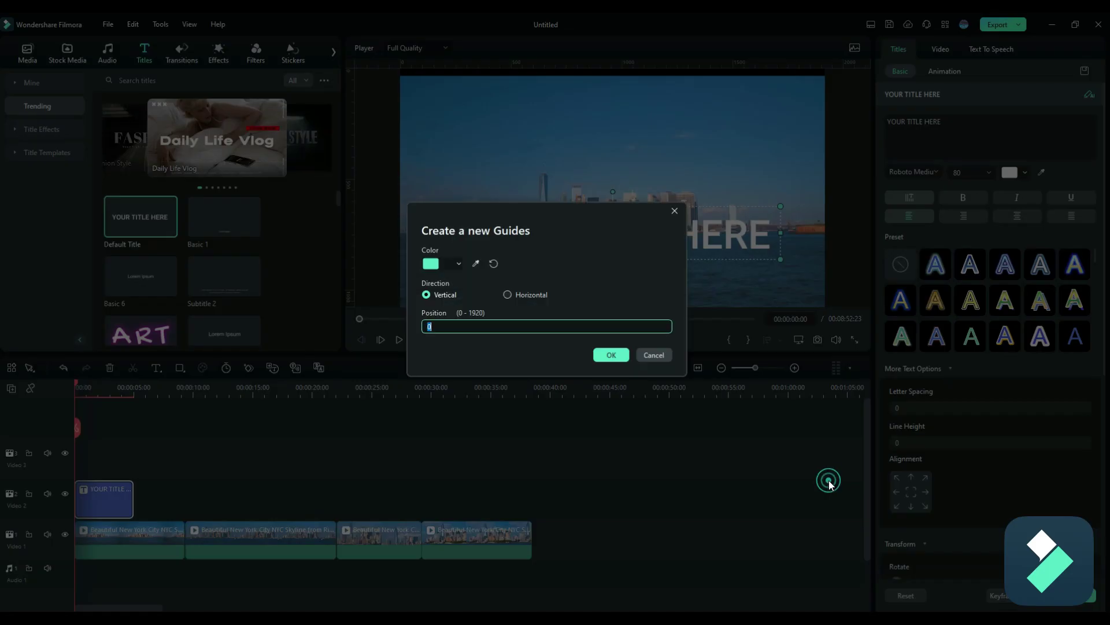
{"action": "left_click", "coordinate": [476, 331]}
{"action": "type", "text": "960"}
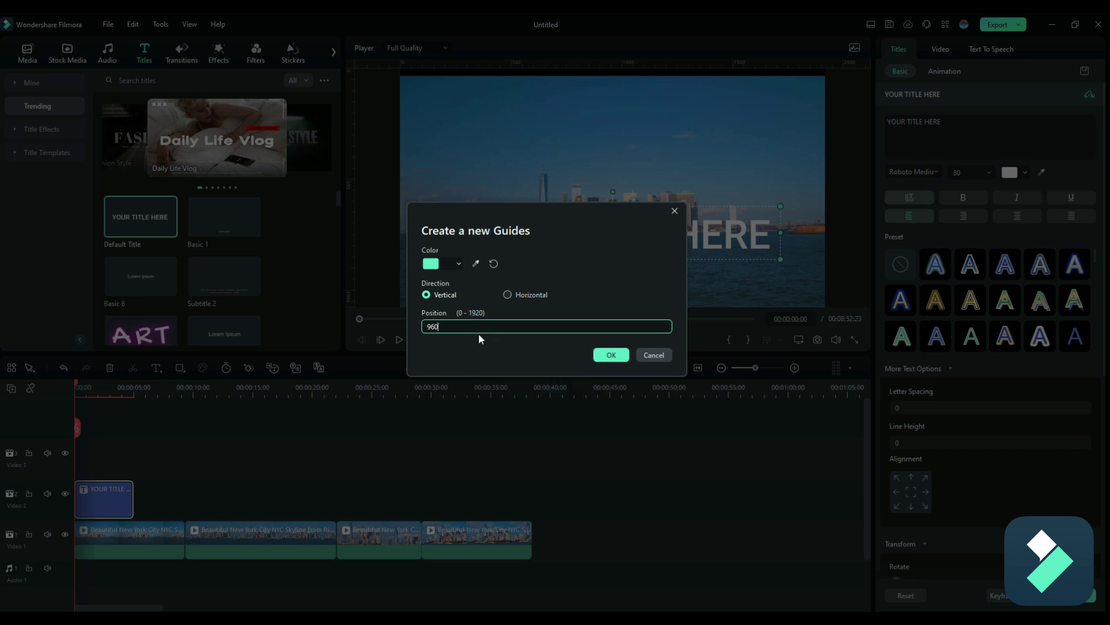
{"action": "left_click", "coordinate": [606, 355]}
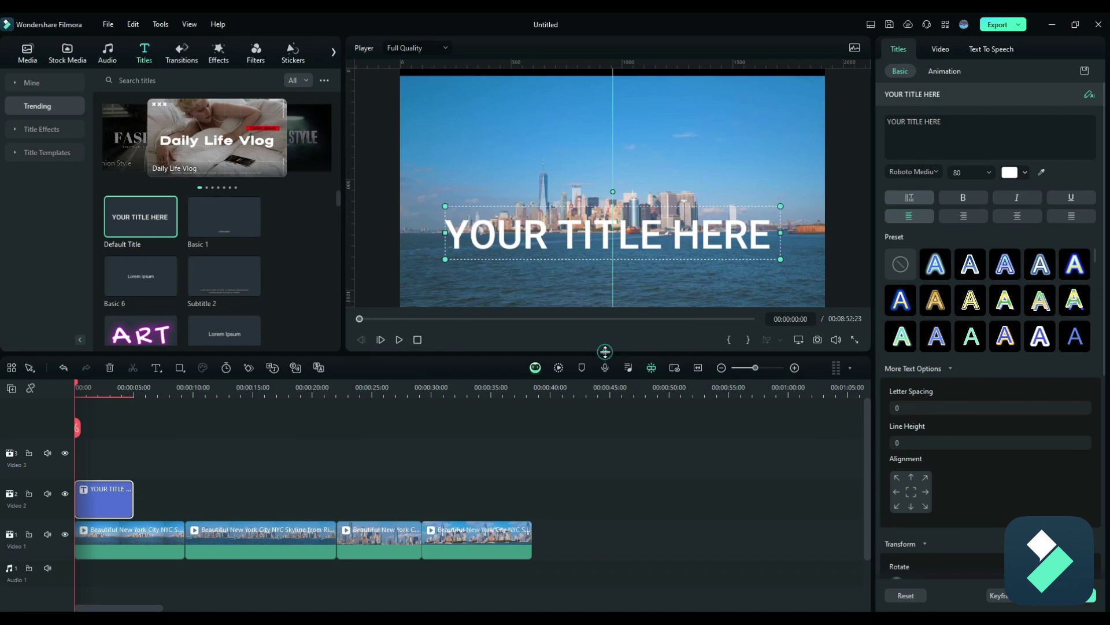
Step: Add a horizontal guide at position 540 across the middle of the preview
{"action": "right_click", "coordinate": [620, 278]}
{"action": "left_click", "coordinate": [675, 490]}
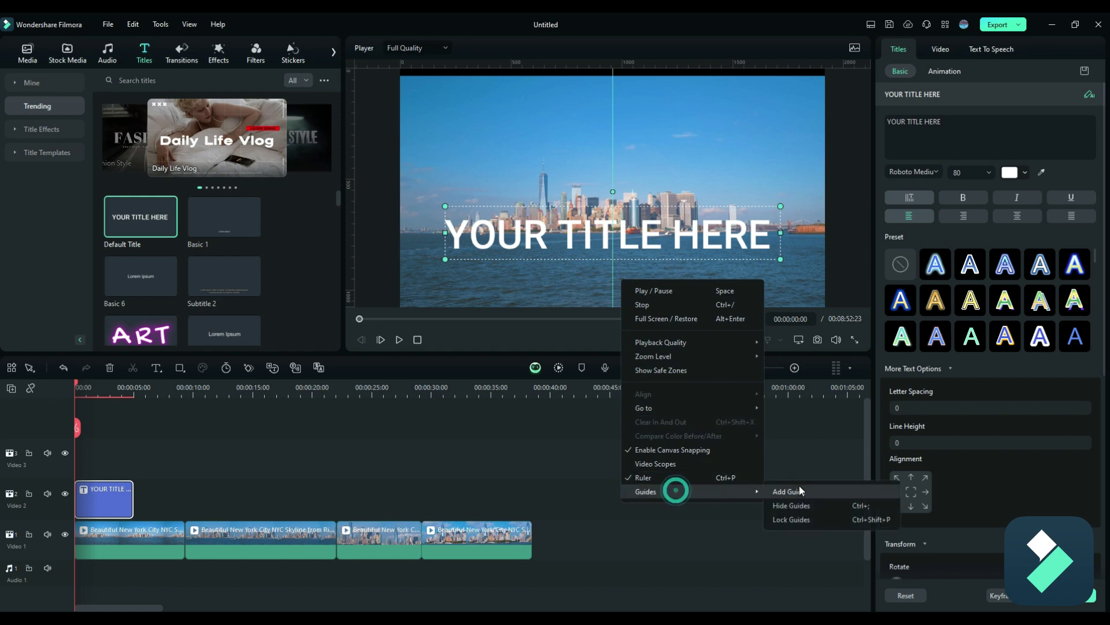
{"action": "left_click", "coordinate": [800, 490]}
{"action": "left_click", "coordinate": [533, 295]}
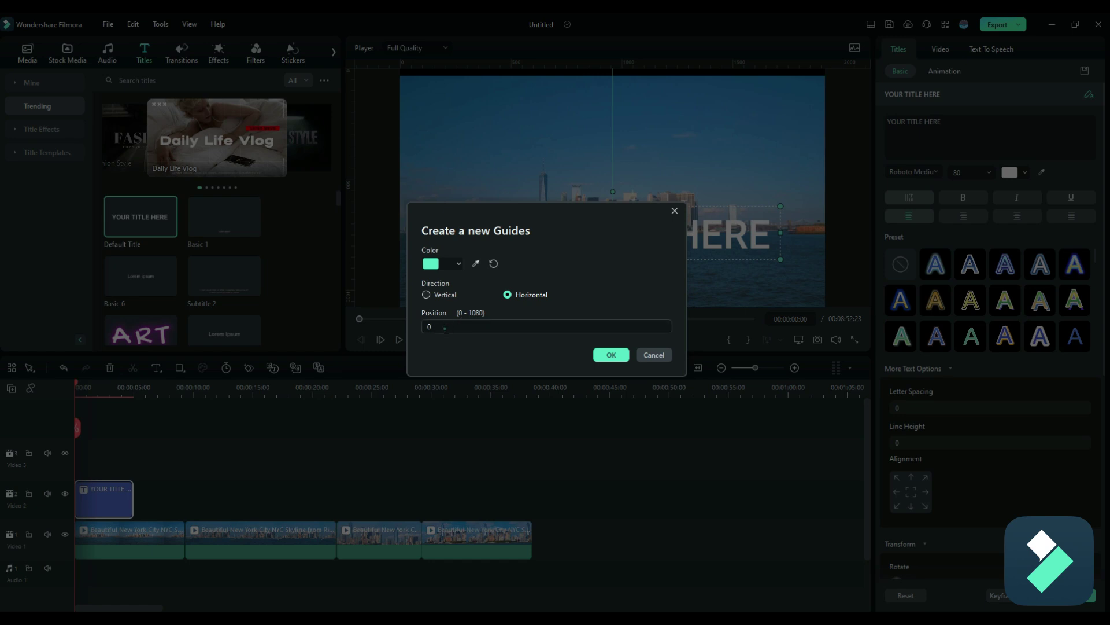
{"action": "left_click", "coordinate": [446, 328]}
{"action": "type", "text": "540"}
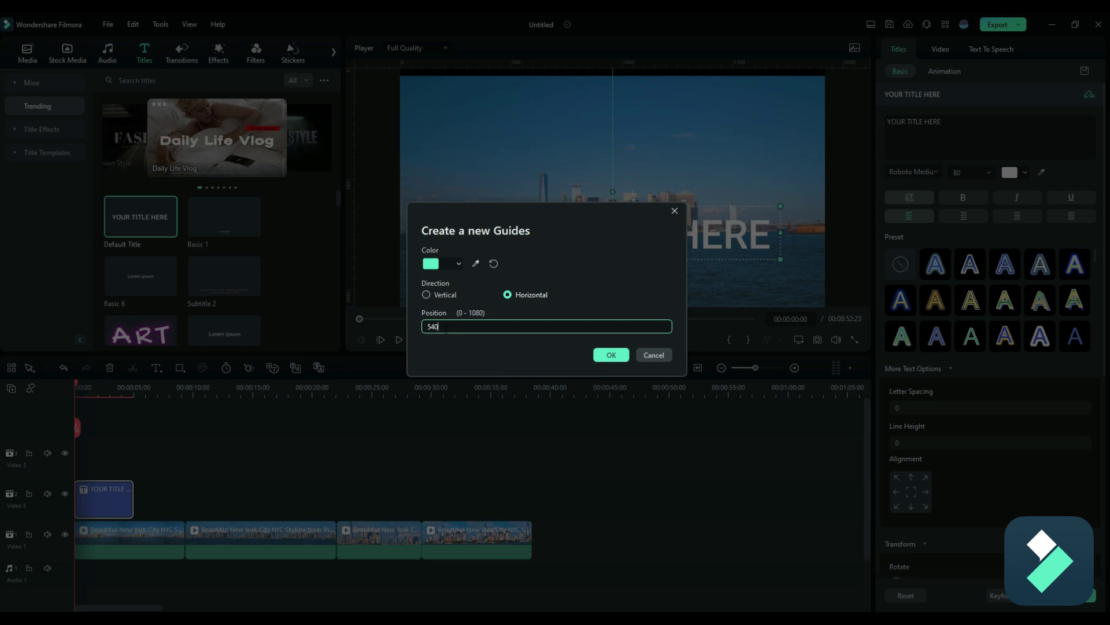
{"action": "left_click", "coordinate": [602, 356]}
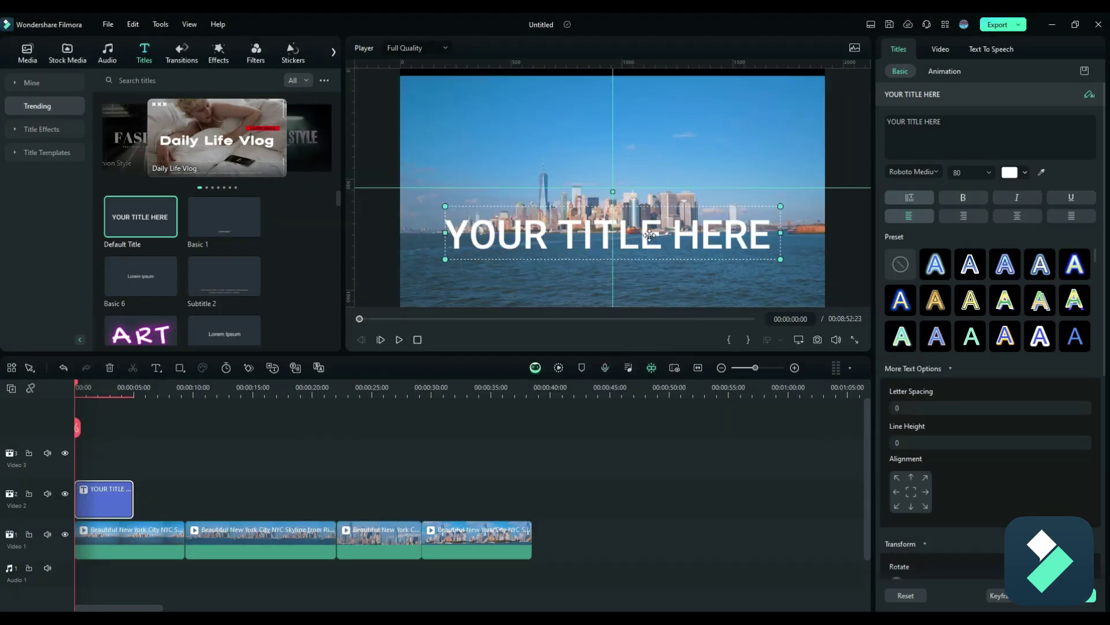
Step: Raise the title onto the horizontal guide, then nudge that guide slightly
{"action": "left_click_drag", "start_coordinate": [650, 231], "coordinate": [650, 185]}
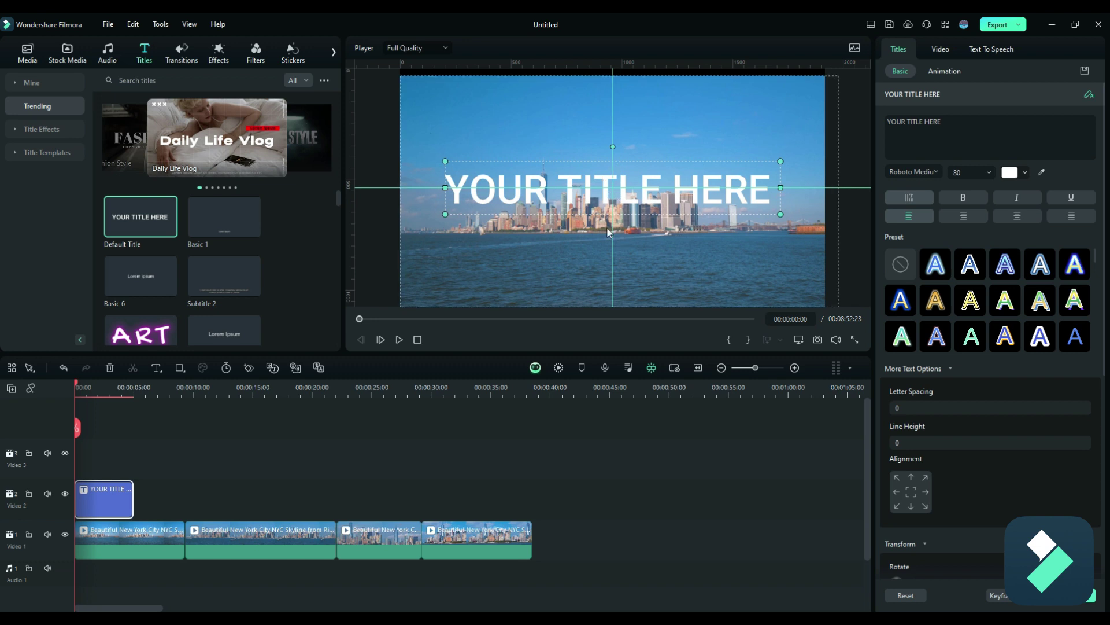
{"action": "left_click", "coordinate": [417, 185]}
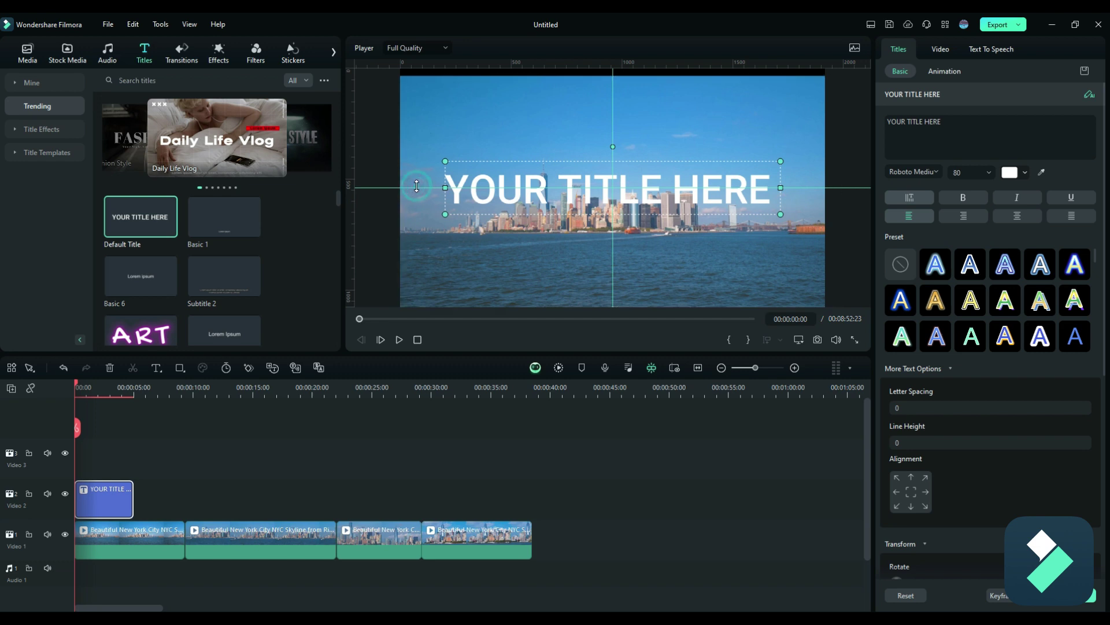
{"action": "left_click_drag", "start_coordinate": [417, 186], "coordinate": [421, 188]}
Step: Delete the shifted horizontal guide and add a new horizontal guide at position 540
{"action": "right_click", "coordinate": [422, 188]}
{"action": "left_click", "coordinate": [442, 199]}
{"action": "right_click", "coordinate": [421, 207]}
{"action": "mouse_move", "coordinate": [478, 427]}
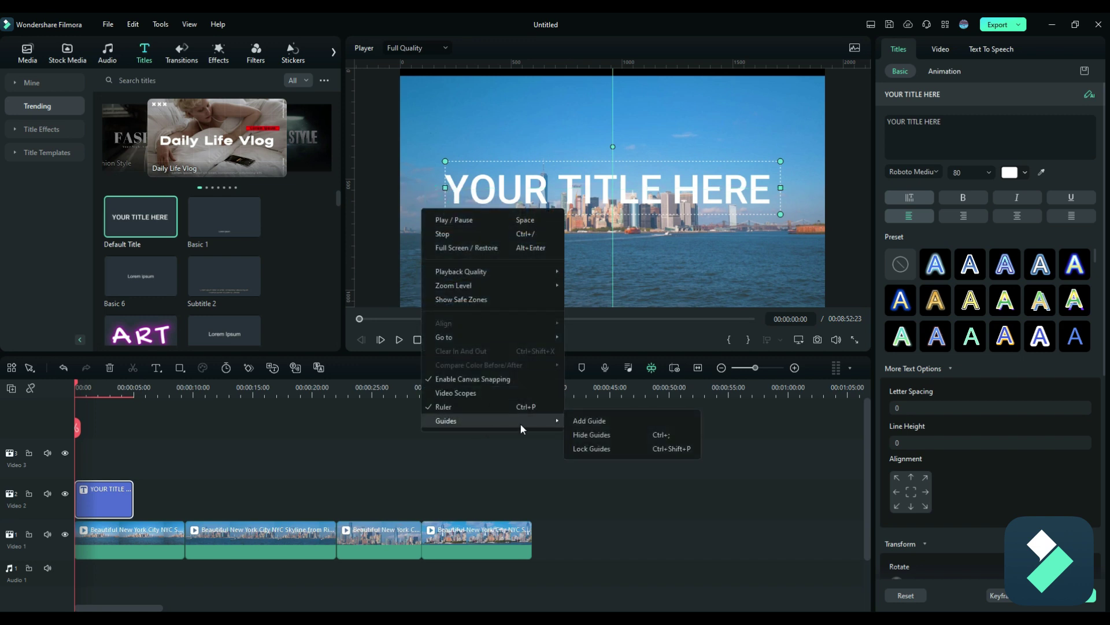
{"action": "left_click", "coordinate": [585, 419]}
{"action": "left_click", "coordinate": [525, 296]}
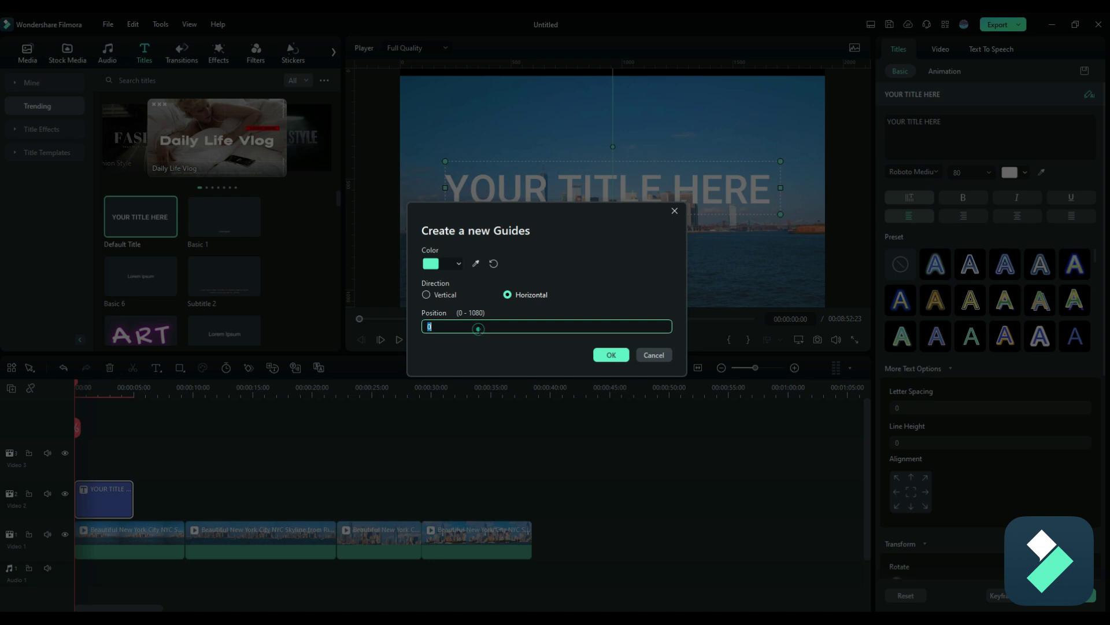
{"action": "left_click", "coordinate": [479, 327]}
{"action": "type", "text": "540"}
{"action": "left_click", "coordinate": [612, 355]}
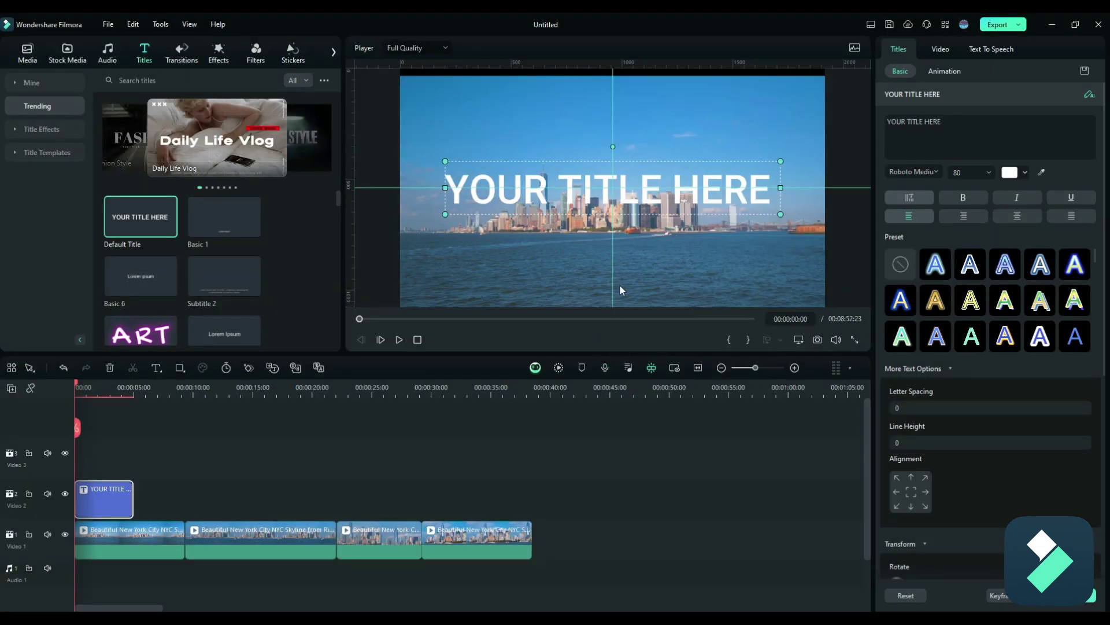
Step: Lock the guides, then recheck the Guides menu to confirm they are locked
{"action": "right_click", "coordinate": [556, 260]}
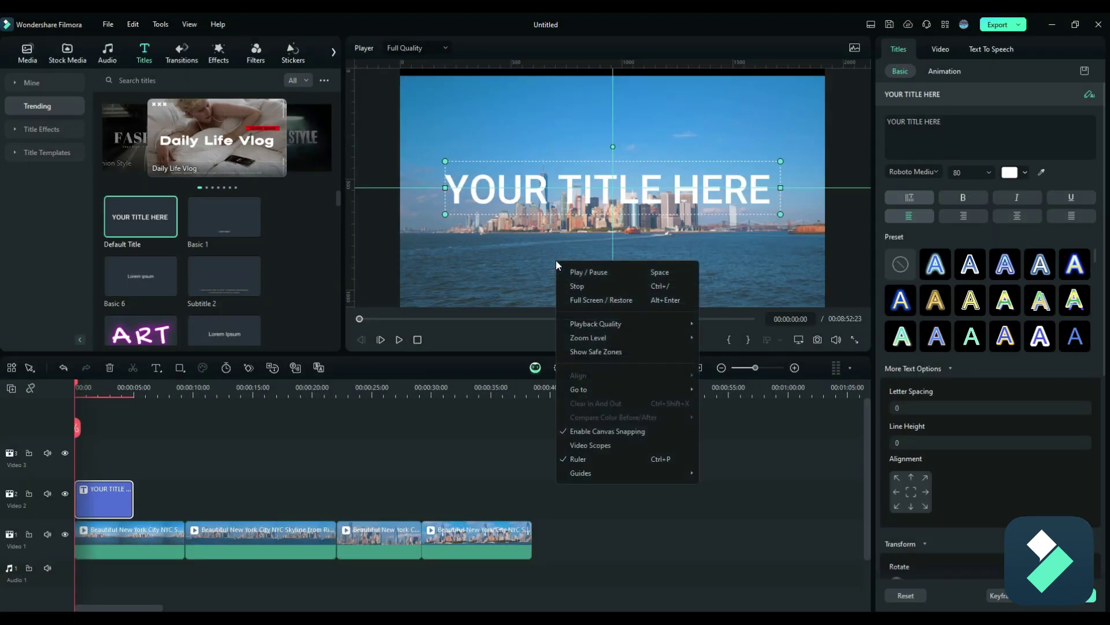
{"action": "left_click", "coordinate": [602, 472]}
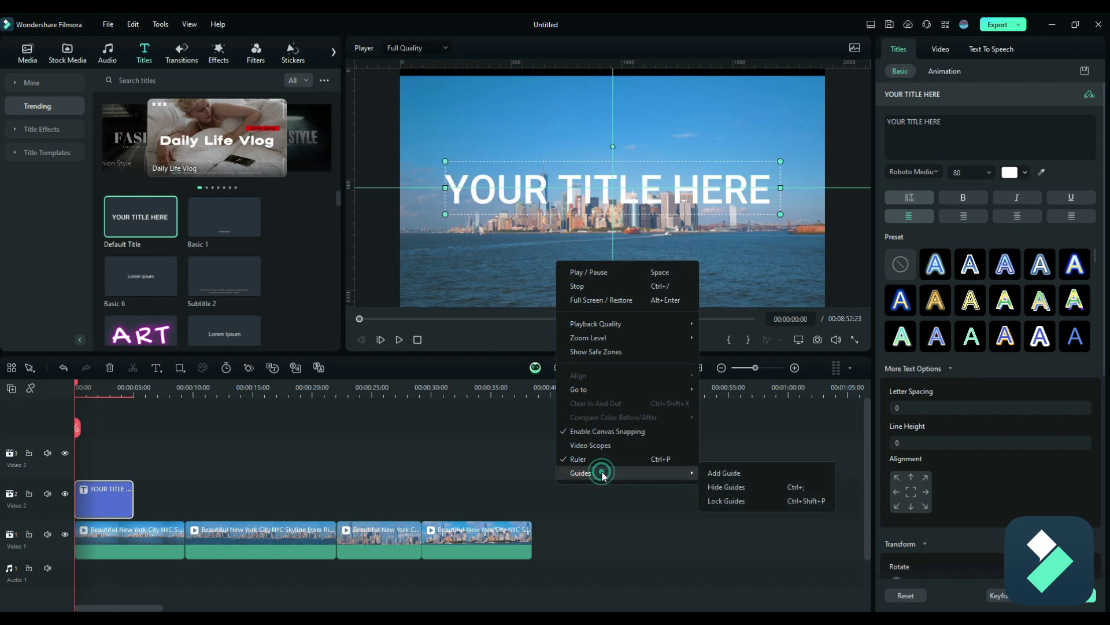
{"action": "left_click", "coordinate": [762, 498]}
{"action": "left_click", "coordinate": [403, 242]}
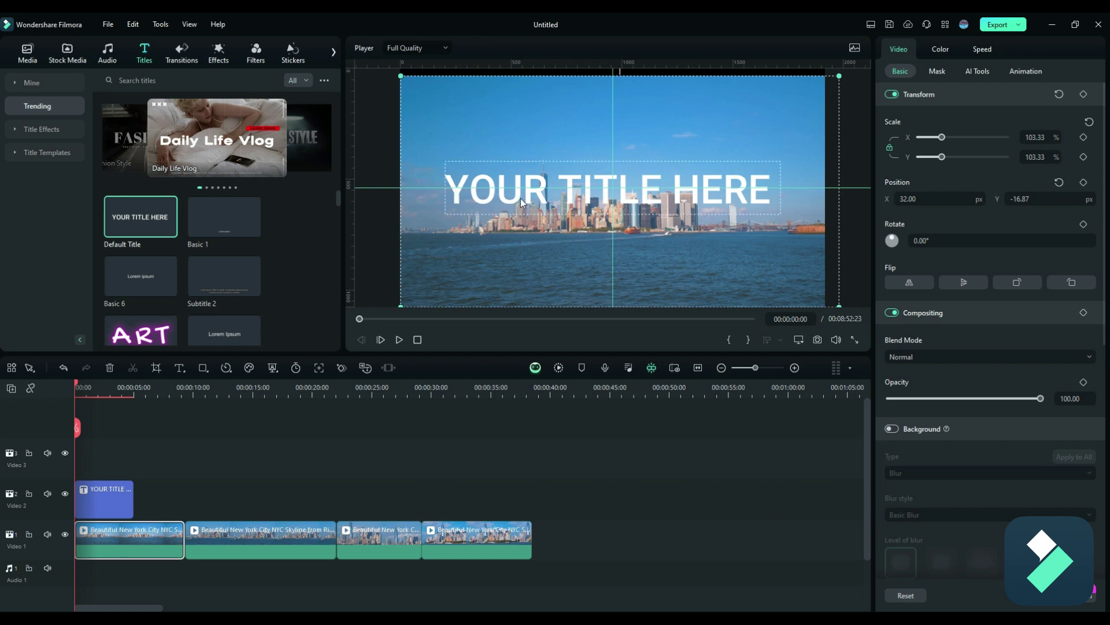
{"action": "right_click", "coordinate": [562, 242]}
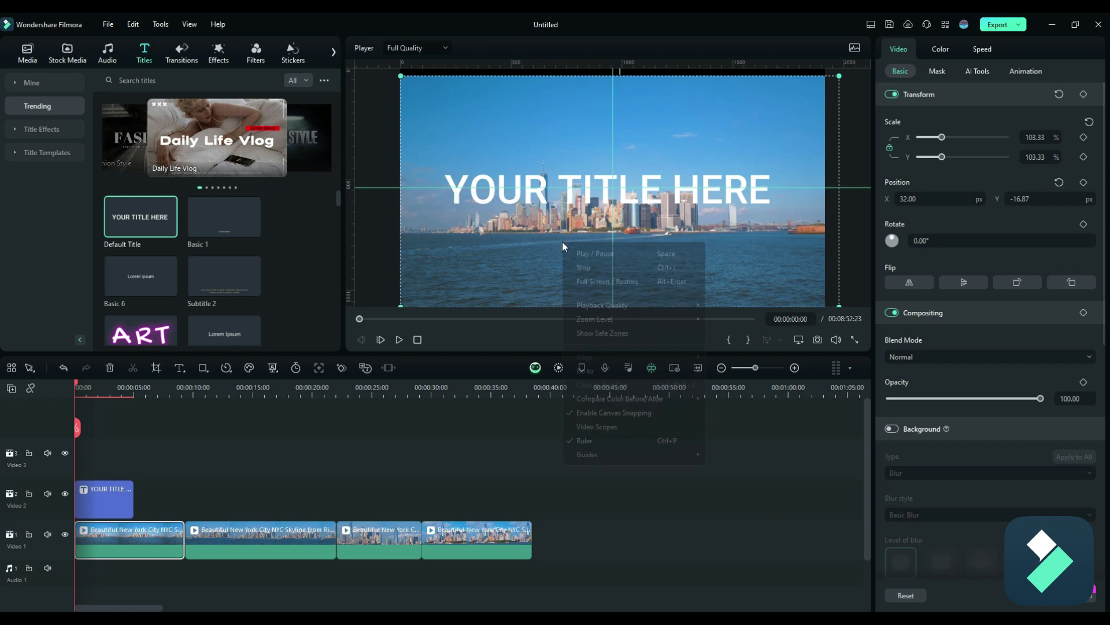
{"action": "left_click", "coordinate": [593, 459]}
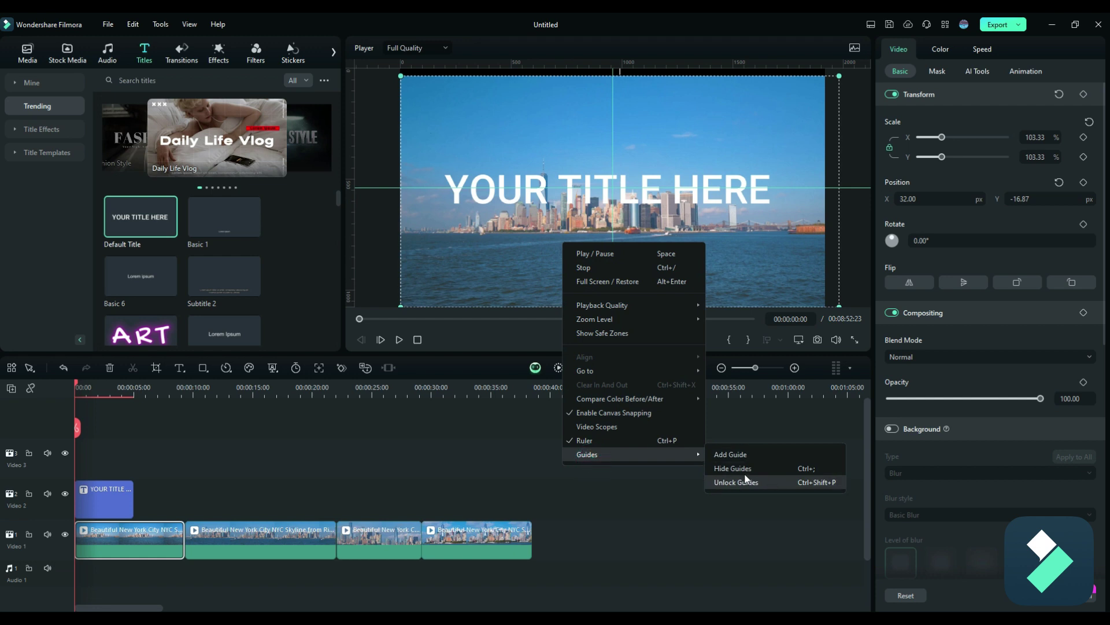
{"action": "left_click", "coordinate": [478, 432]}
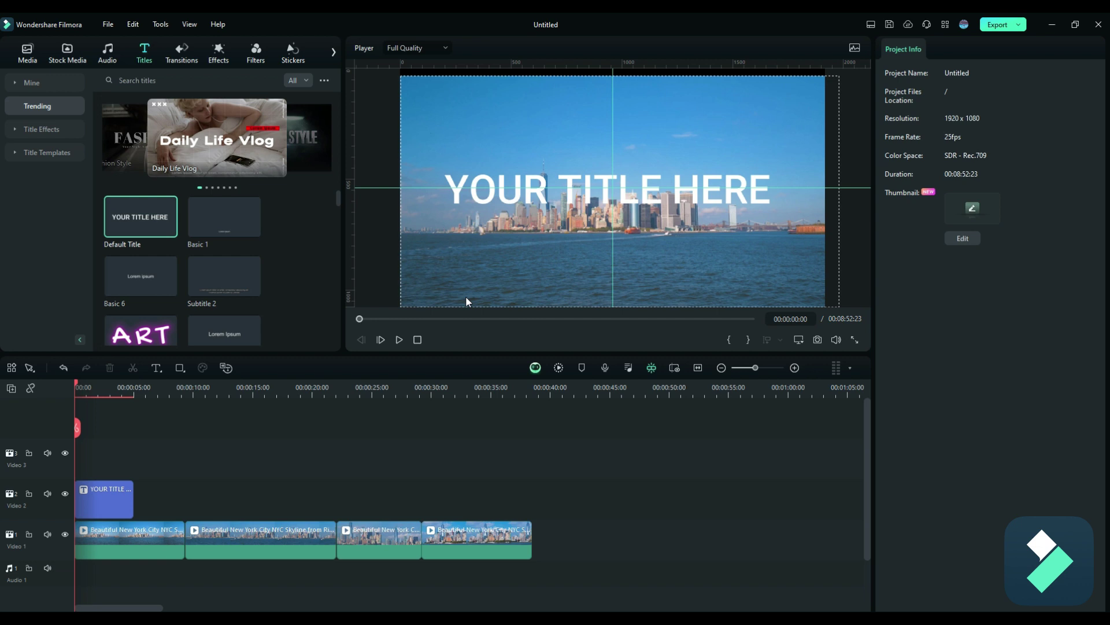
Step: Replace the title text with 'NEW YORK CITY' and apply the blue outlined preset
{"action": "left_click", "coordinate": [574, 187]}
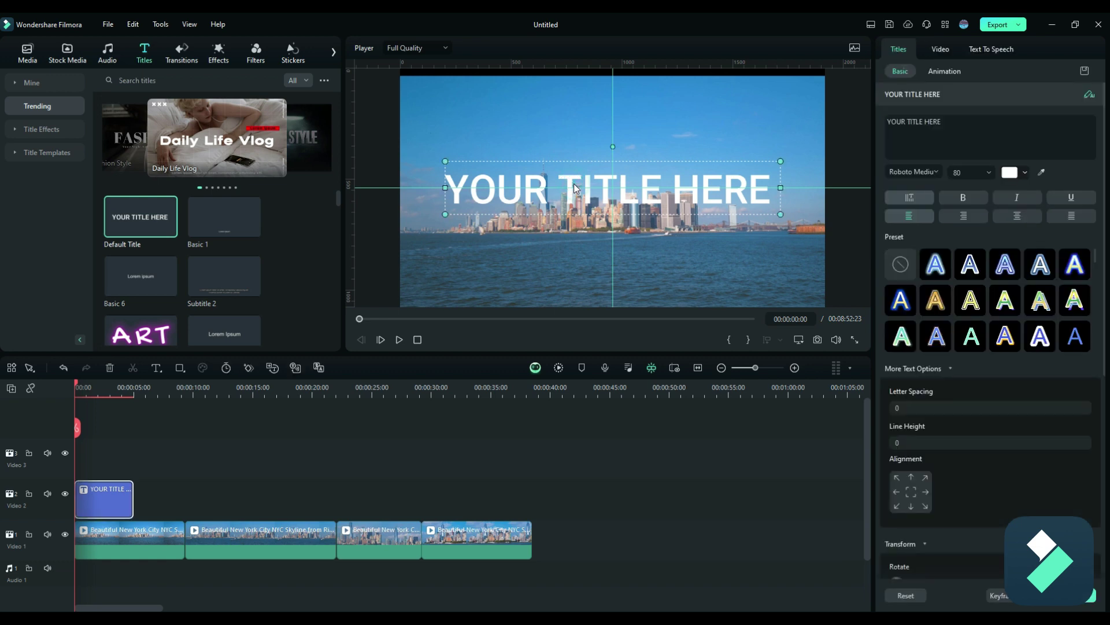
{"action": "left_click", "coordinate": [983, 122]}
{"action": "key", "text": "ctrl+a"}
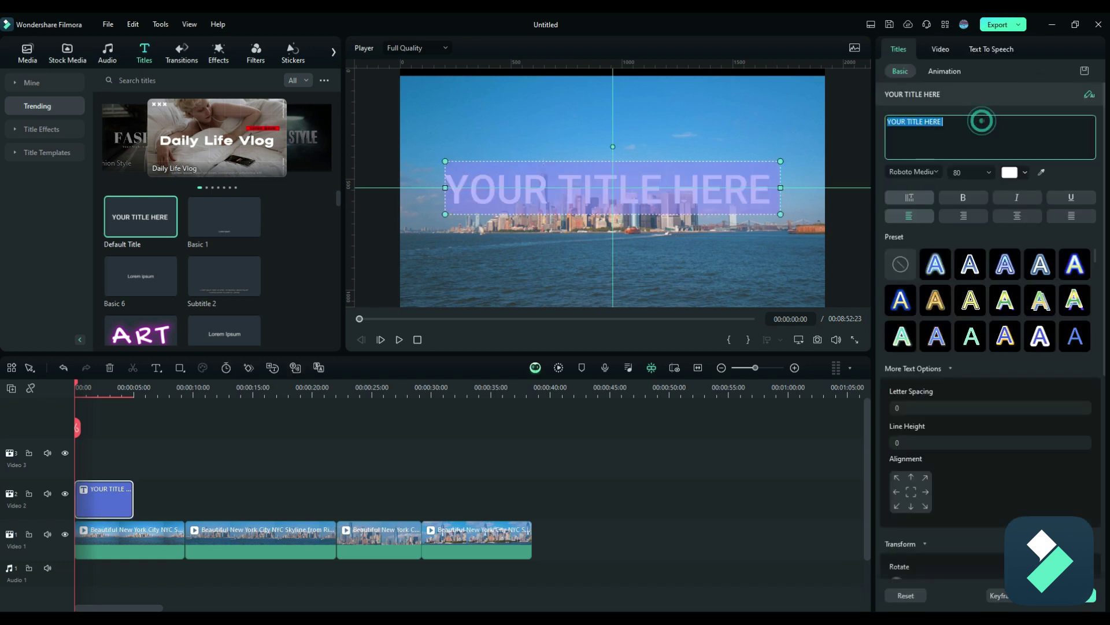
{"action": "type", "text": "NEW YORK"}
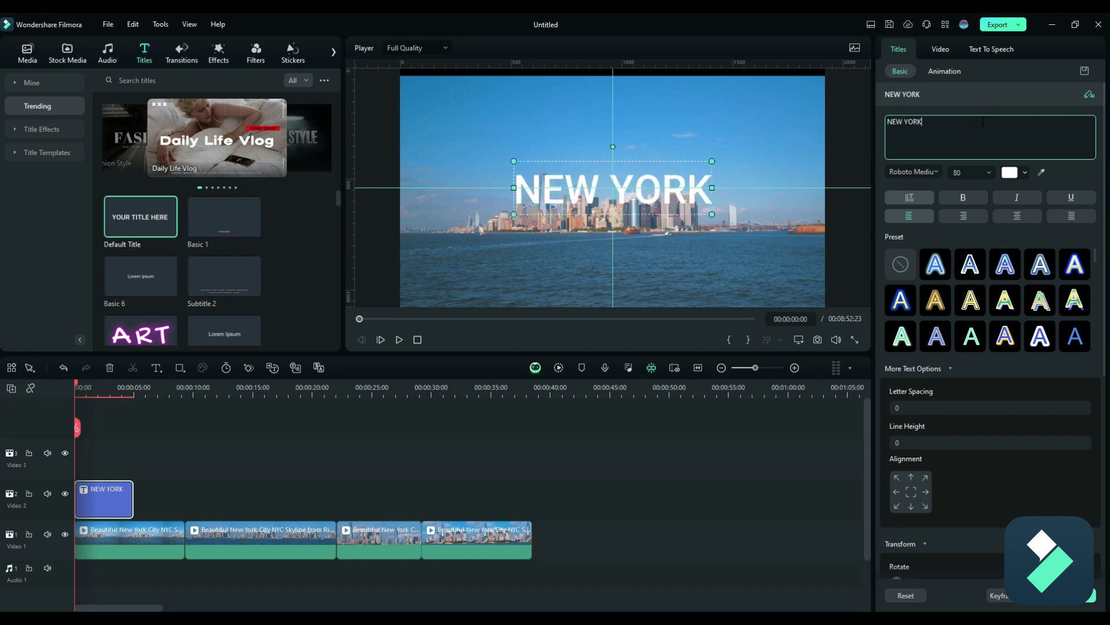
{"action": "type", "text": " CITY"}
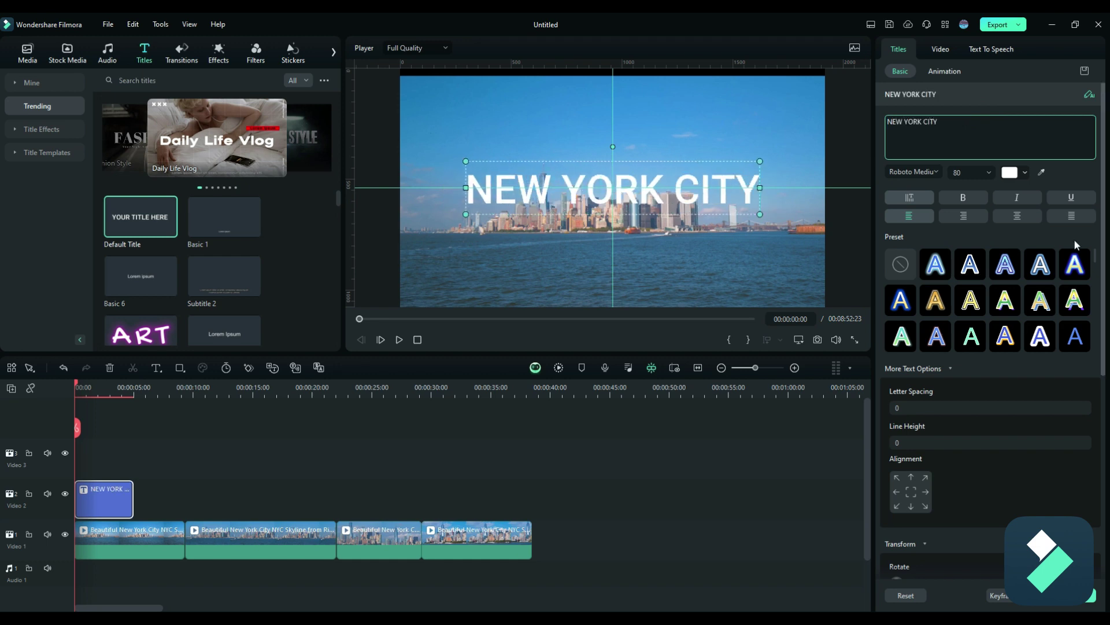
{"action": "left_click", "coordinate": [962, 272]}
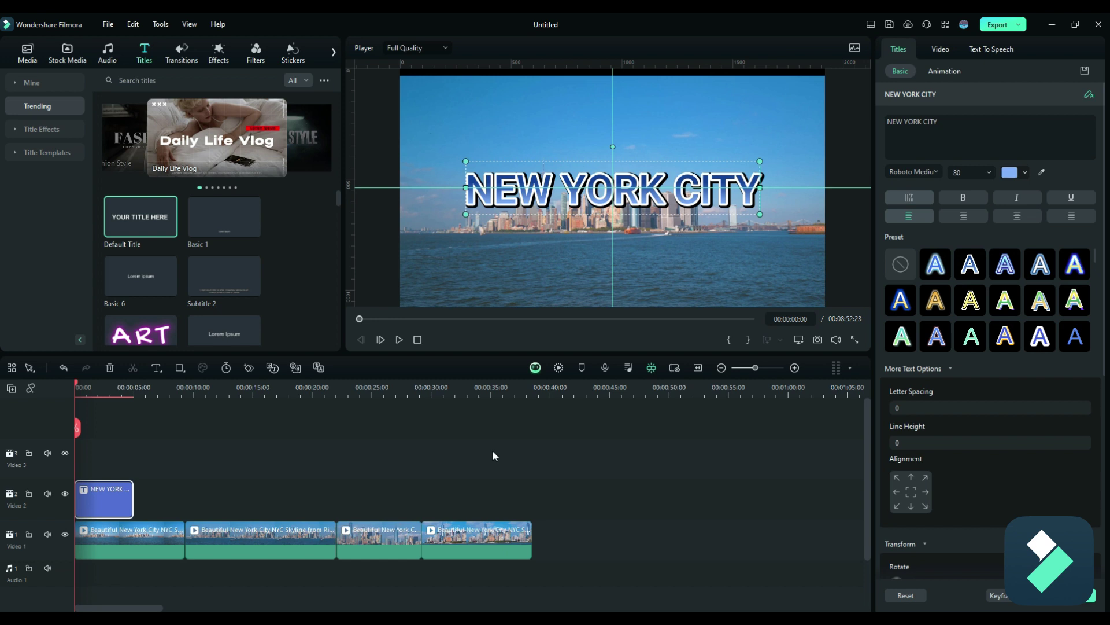
{"action": "left_click", "coordinate": [416, 339]}
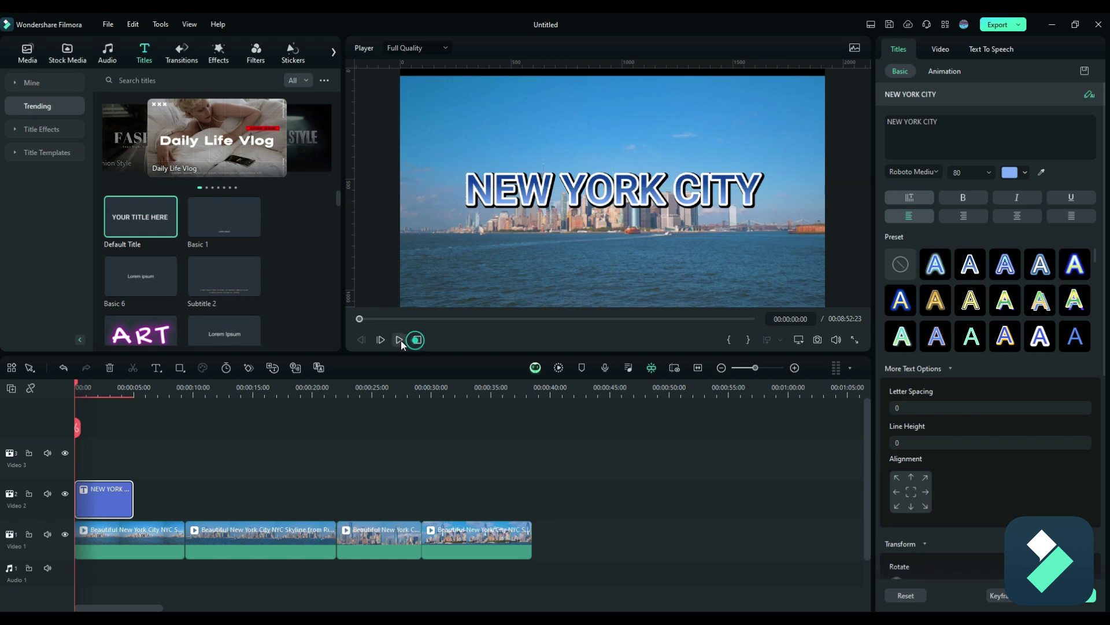
Step: Play the titled skyline video, then stop it to return to 00:00:00:00
{"action": "left_click", "coordinate": [399, 340]}
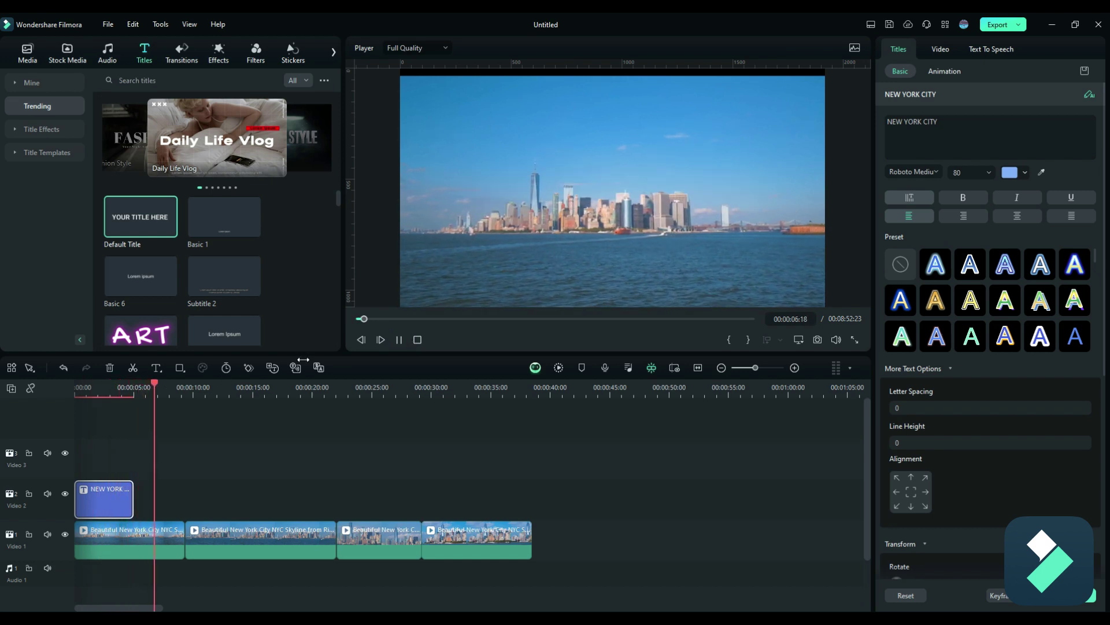
{"action": "left_click", "coordinate": [418, 340]}
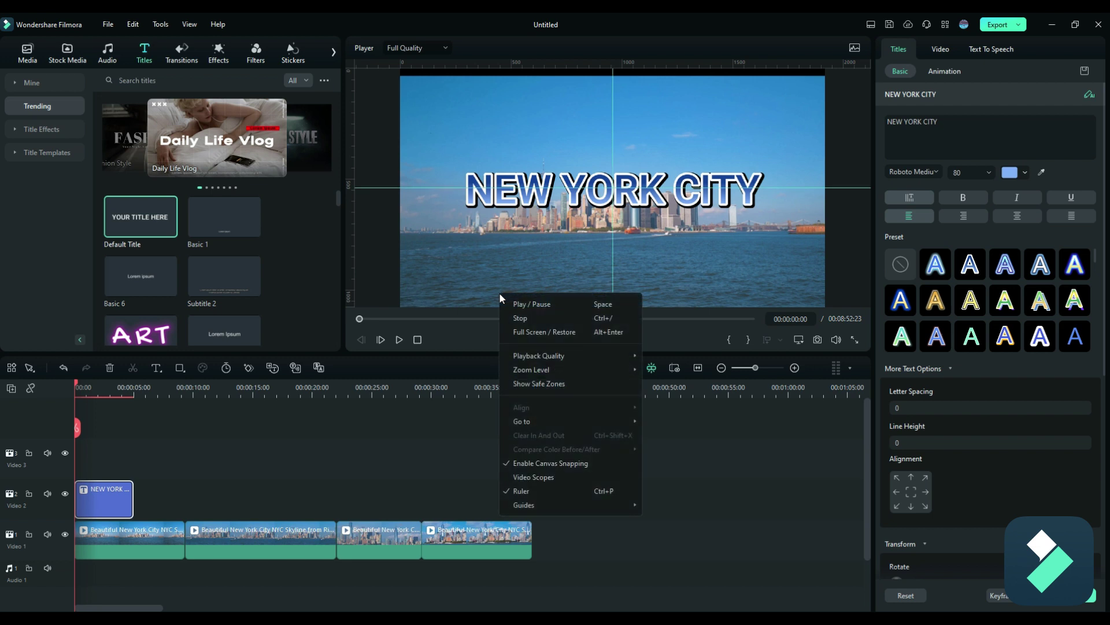
Step: Bring up the Guides submenu showing Unlock Guides, confirming the guides are locked
{"action": "mouse_move", "coordinate": [572, 504]}
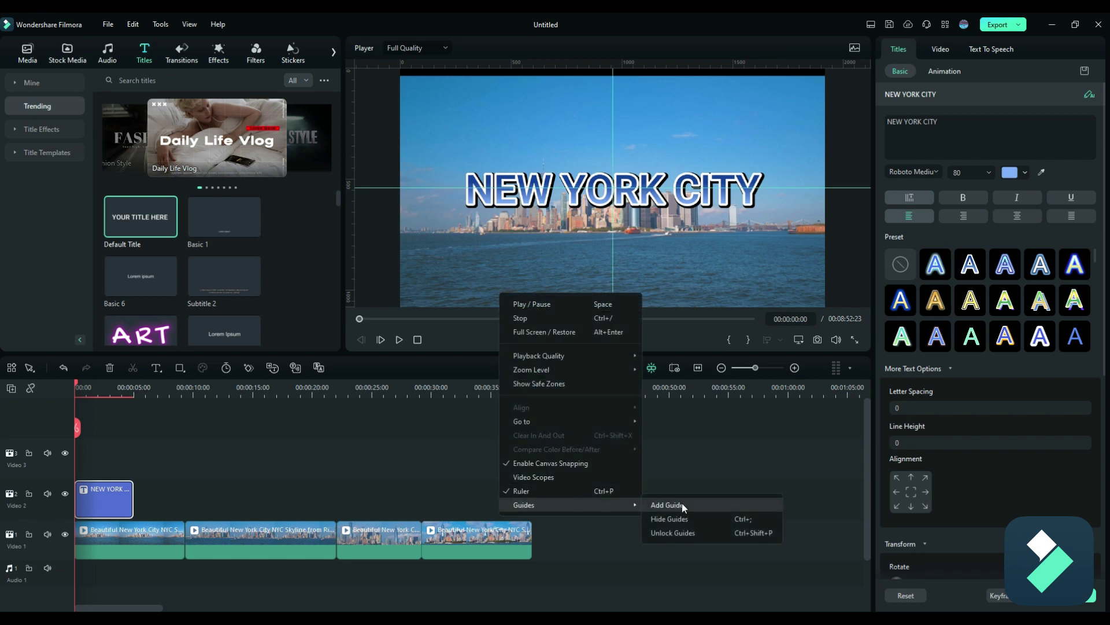